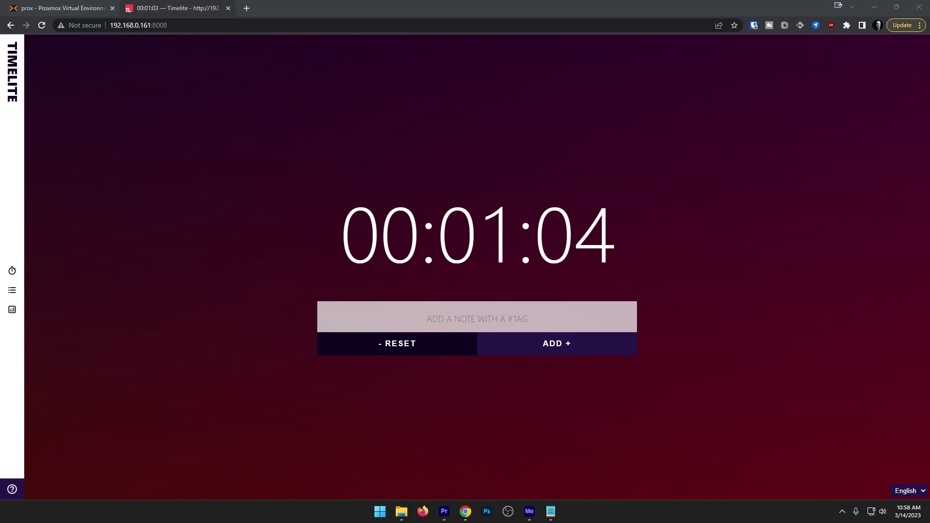
Note the running timer as 'Recording Timelite Video Demo #recording'
left_click(413, 309)
type("R")
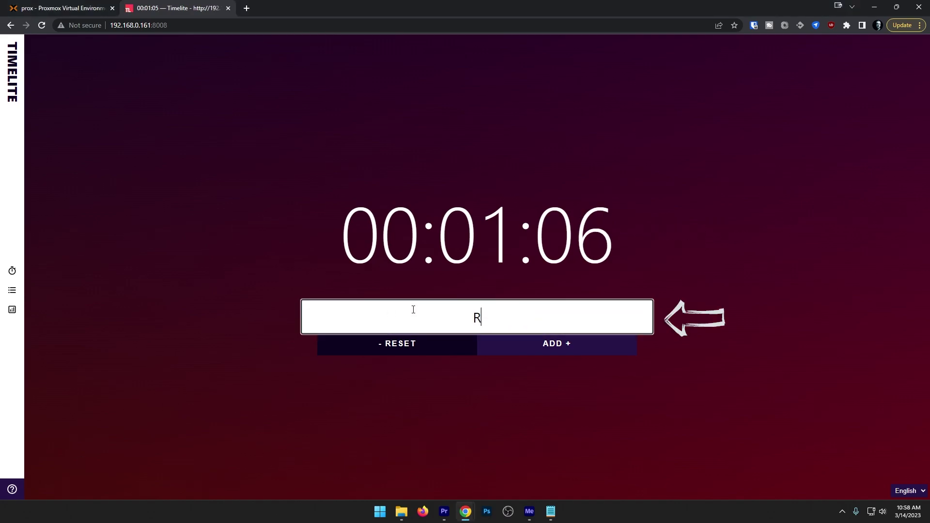
type("ecording T")
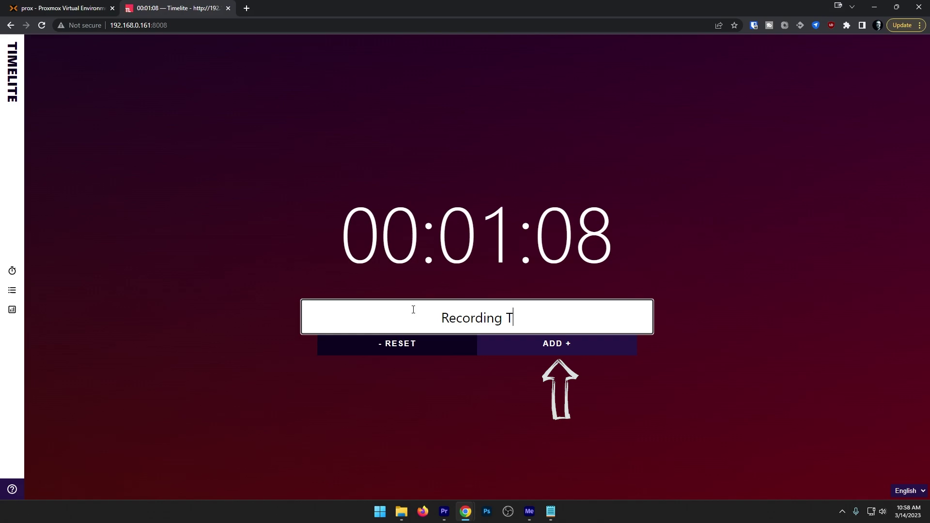
type("imelite Video")
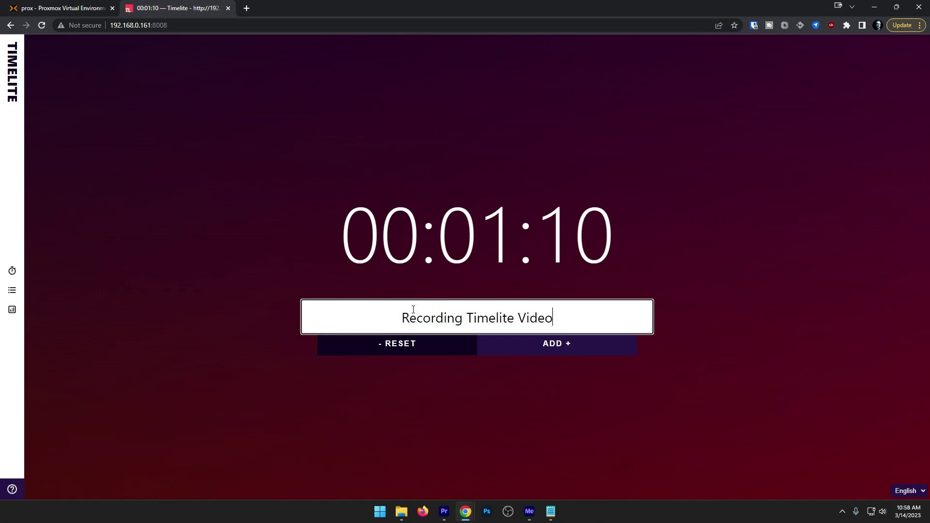
type(" Demo")
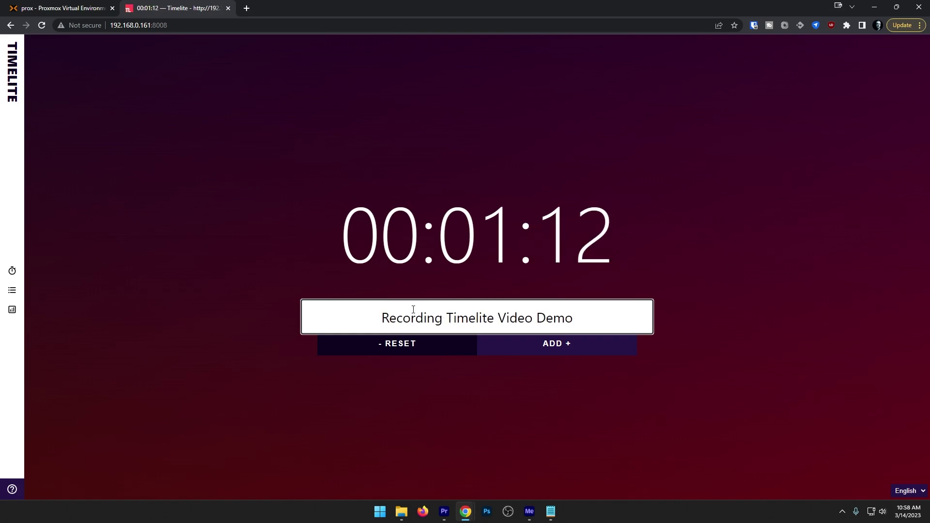
type(" #")
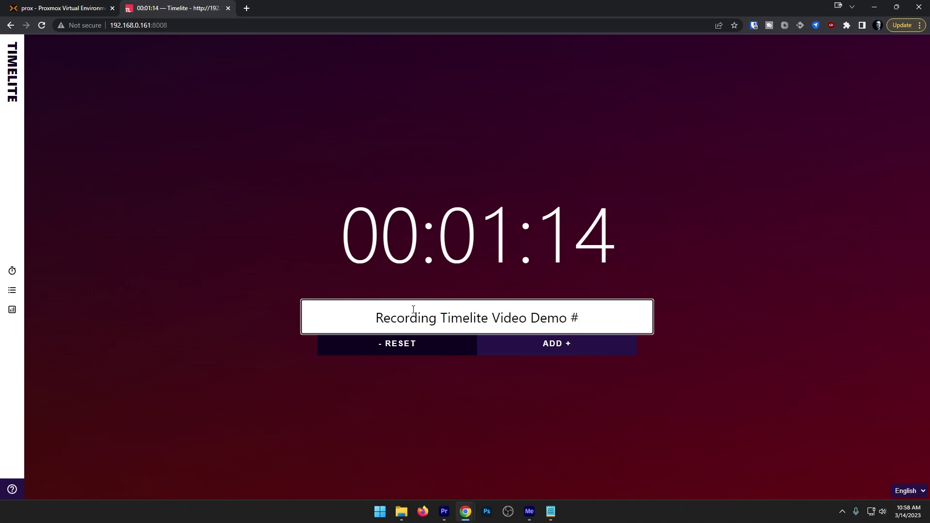
type("recording")
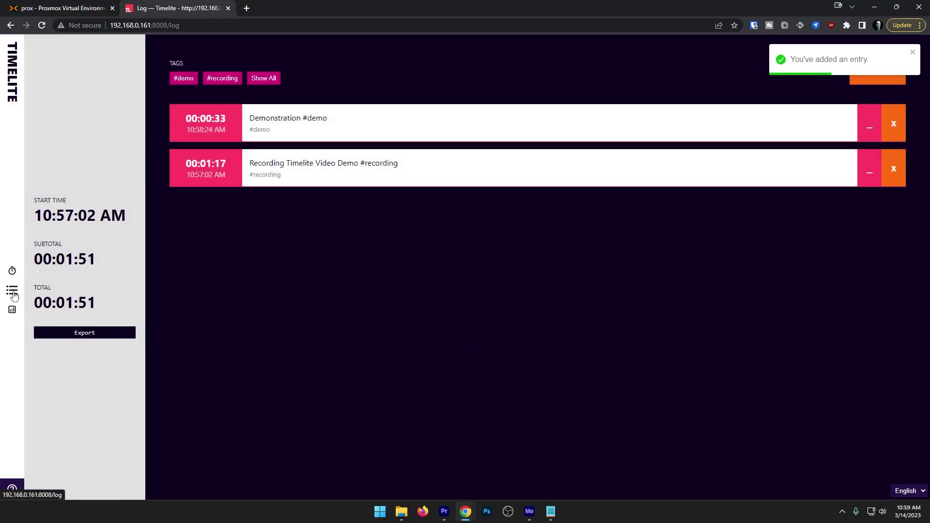
Filter the time log by the #demo tag, then by the #recording tag, twice each
left_click(189, 81)
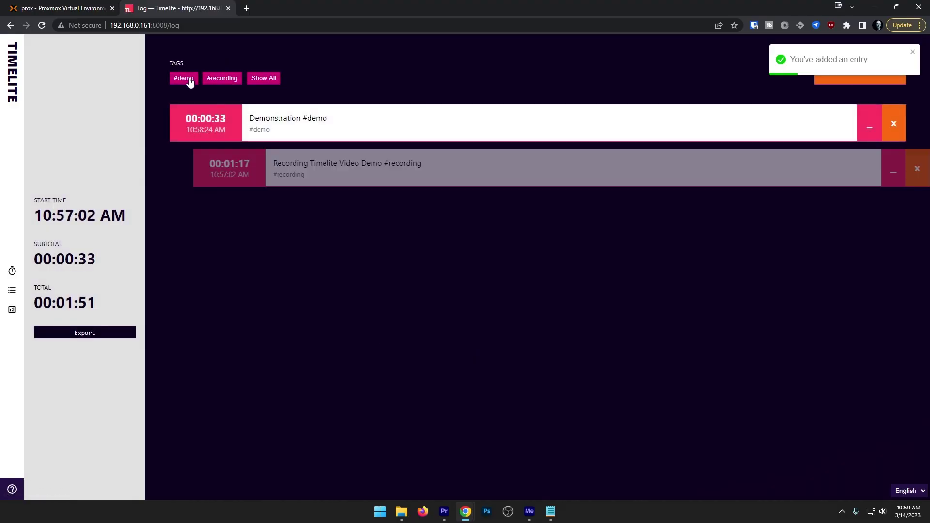
left_click(224, 81)
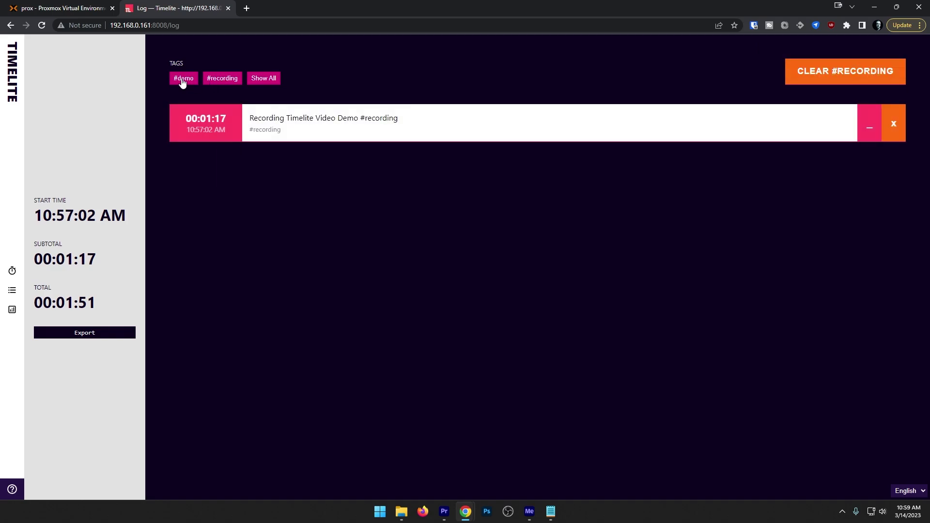
left_click(186, 81)
left_click(207, 80)
Clear the tag filter, export the log as timelite-export.csv, and import it into Google Sheets
left_click(265, 82)
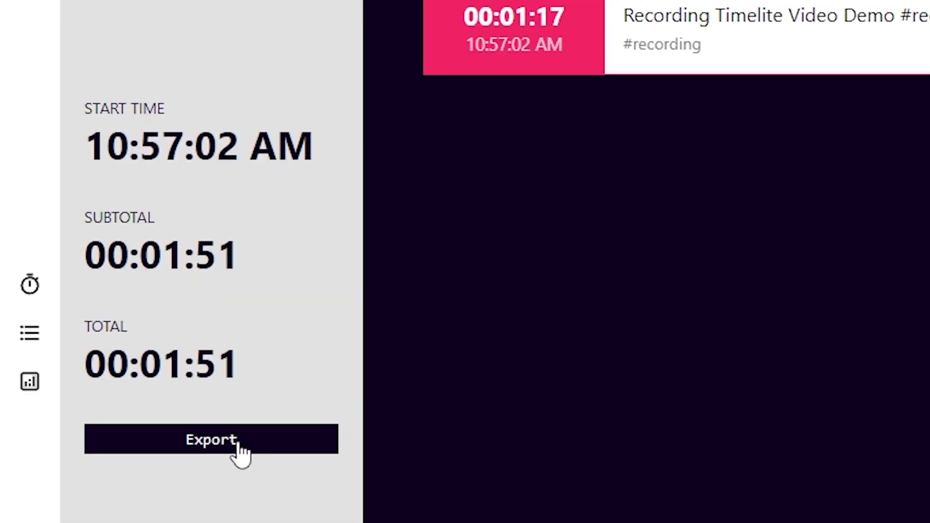
left_click(239, 447)
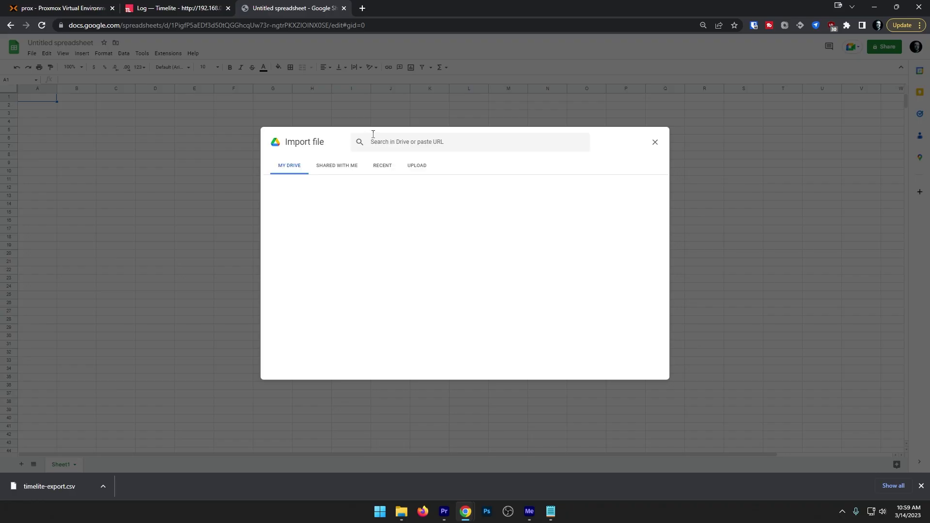
left_click(539, 302)
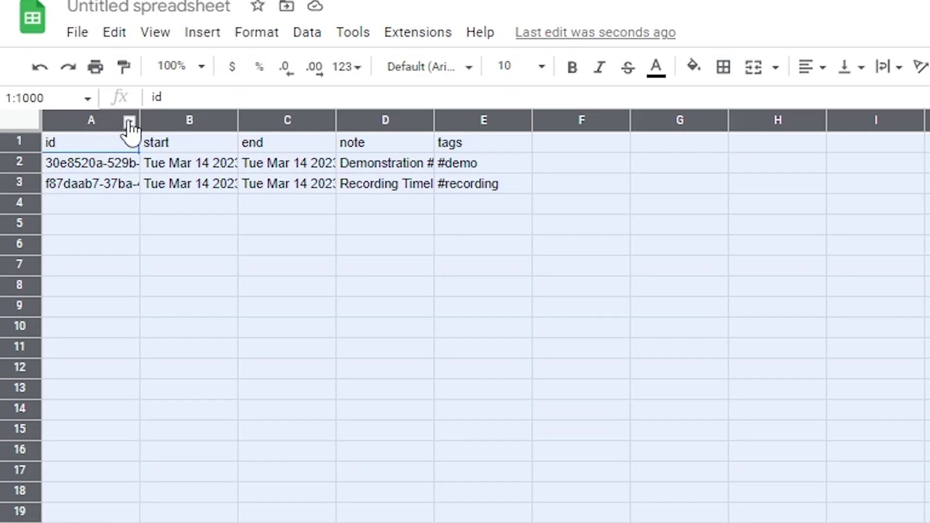
Auto-fit the sheet columns, then view Timelite's per-tag hours chart showing 0.03 hours total
double_click(139, 121)
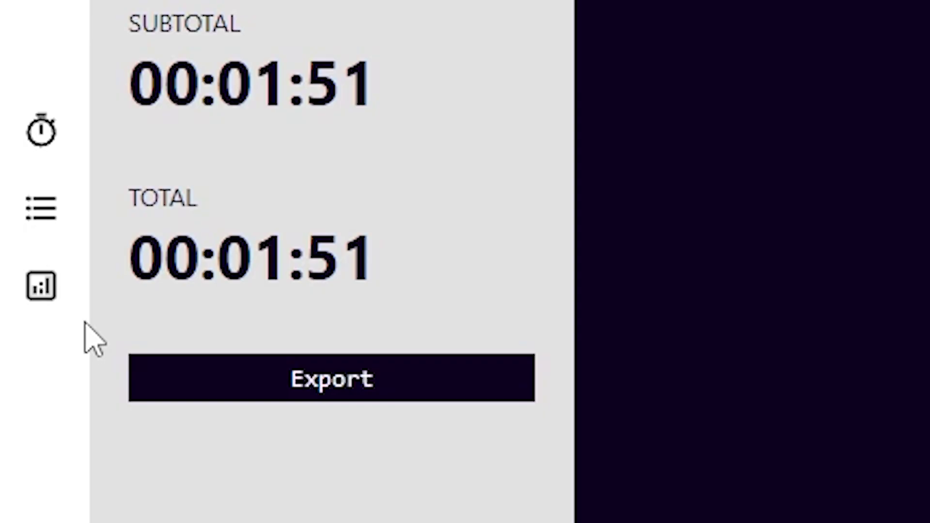
left_click(43, 291)
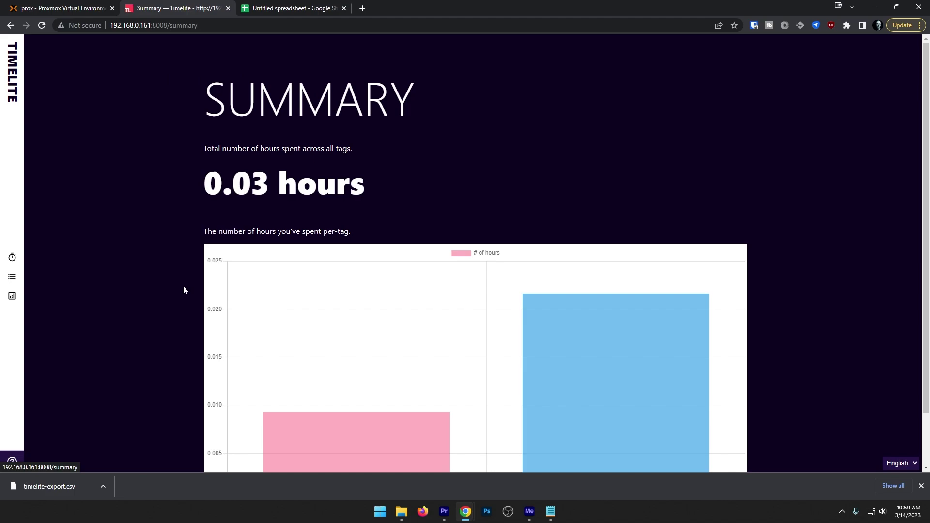
scroll(161, 279, "down", 1)
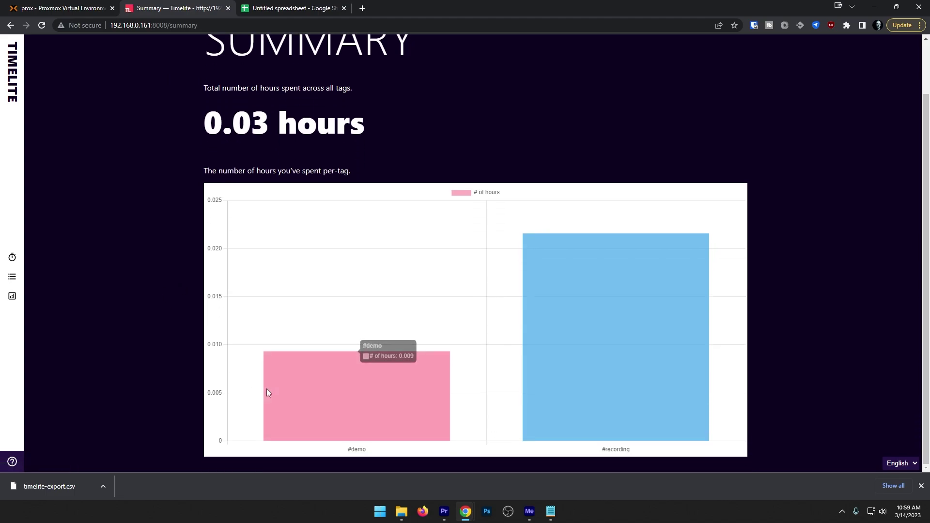
mouse_move(557, 418)
mouse_move(401, 426)
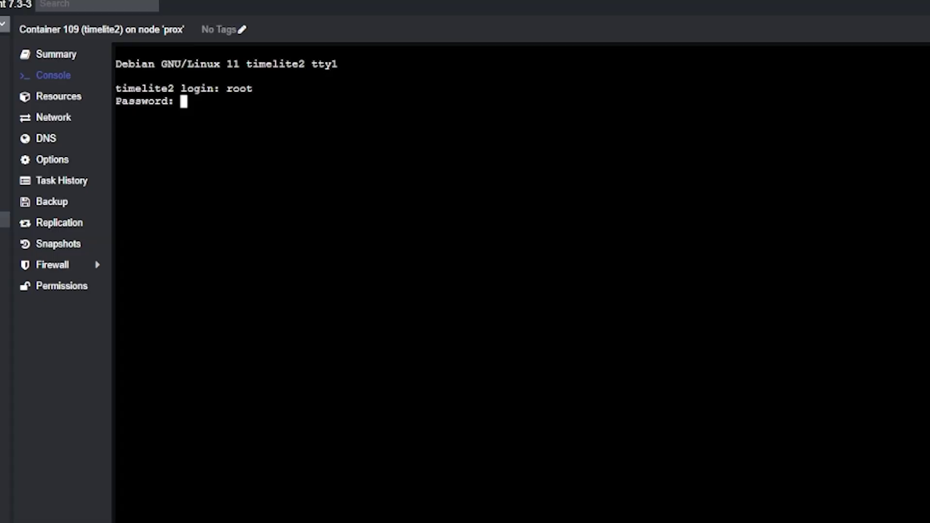
Log in as root and git clone the timelite repository into a timelite folder
key("Return")
type("git clone")
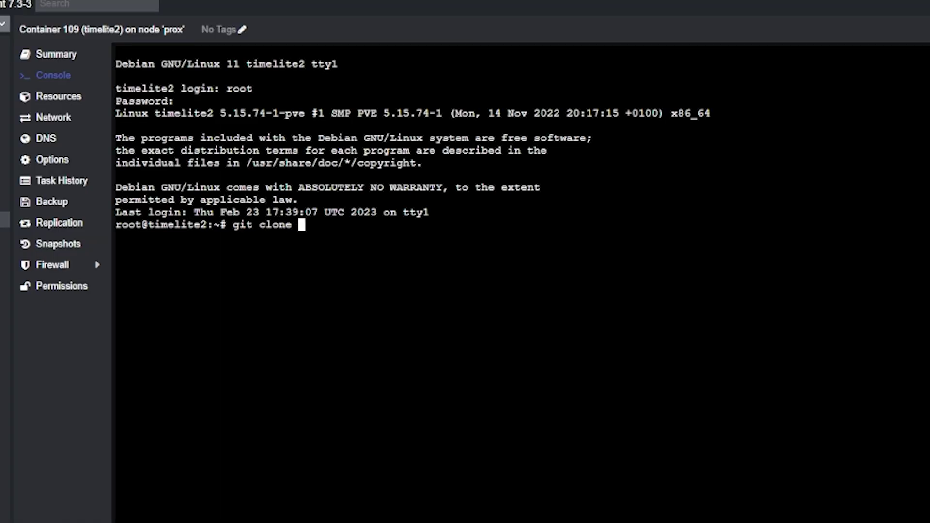
type("https://github.com/overshard/timelite.git")
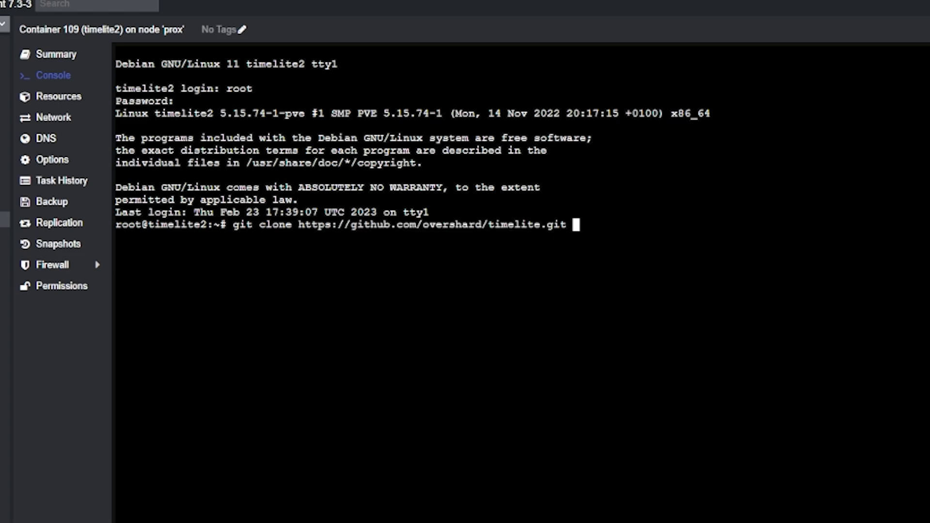
type("timelite")
key("Return")
Enter the timelite folder and list all its files, including hidden ones, with ls -a
type("c")
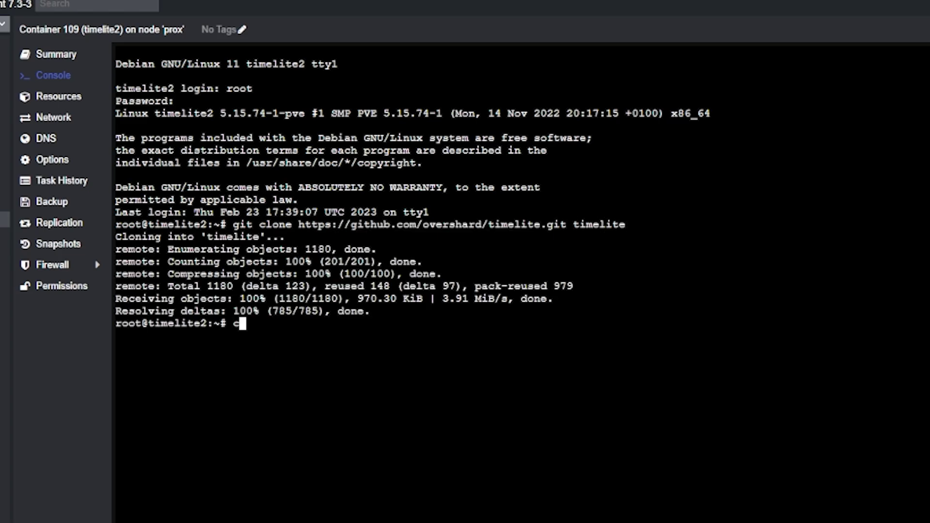
type("d time")
key("Tab")
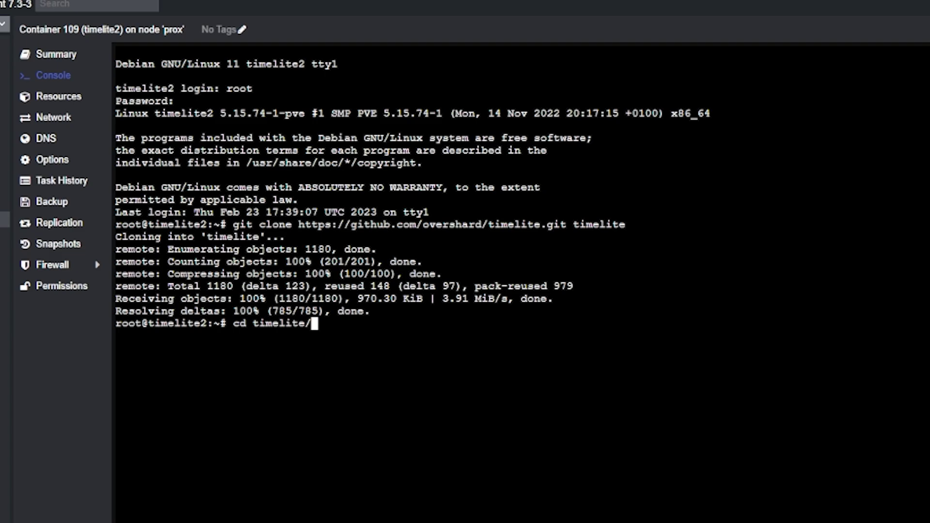
key("Return")
key("Return")
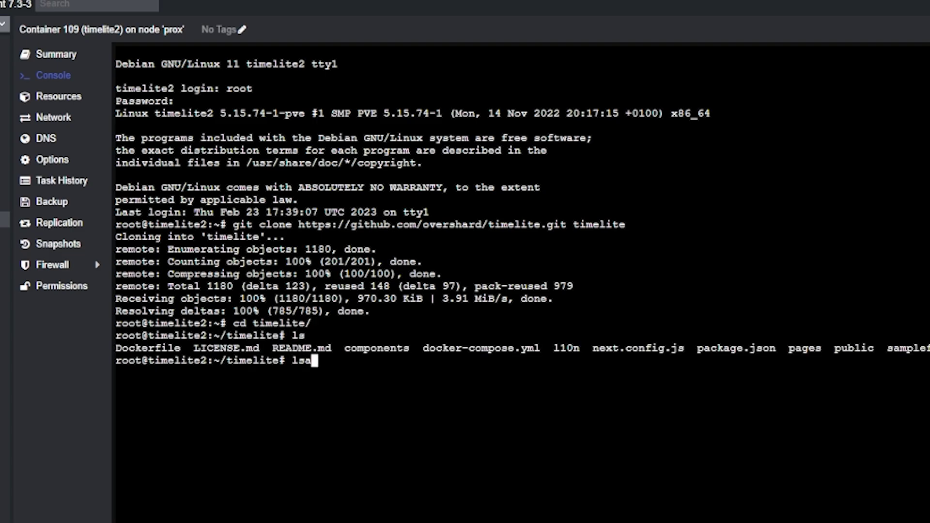
type("ls -a")
key("Return")
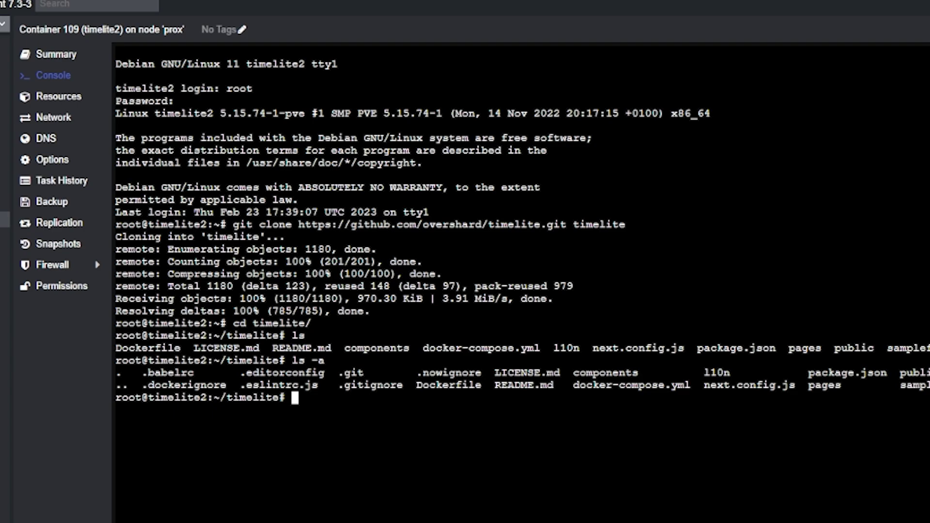
Review docker-compose.yml in nano, then browse the repository's samplefiles folder on GitHub
type("nano docker-compose.yml")
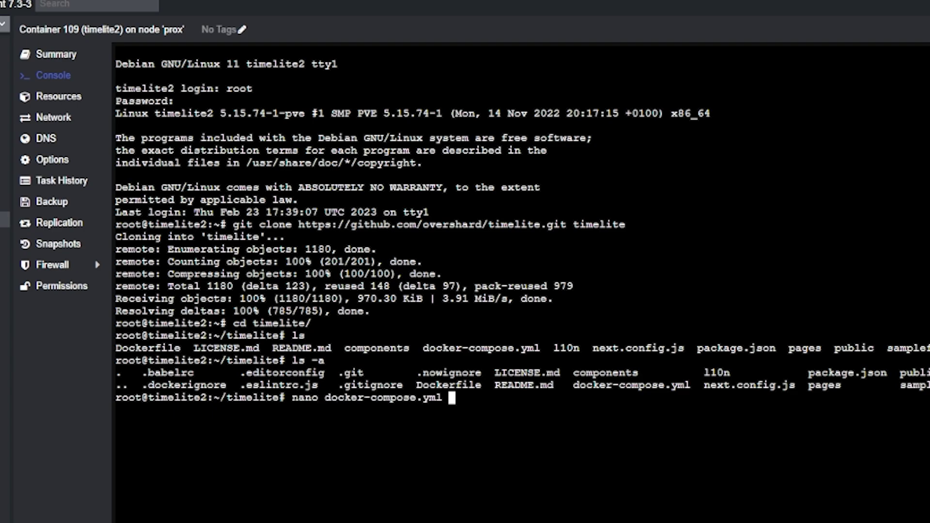
key("Return")
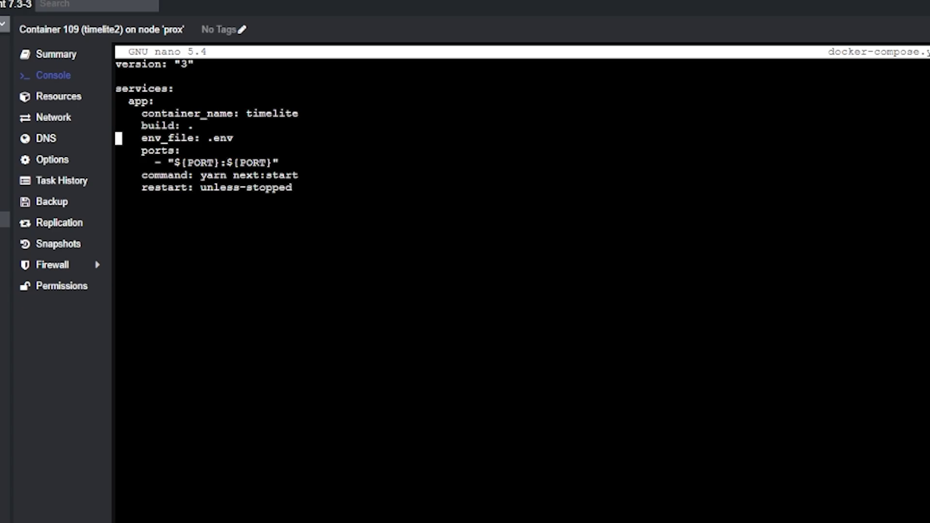
left_click(118, 113)
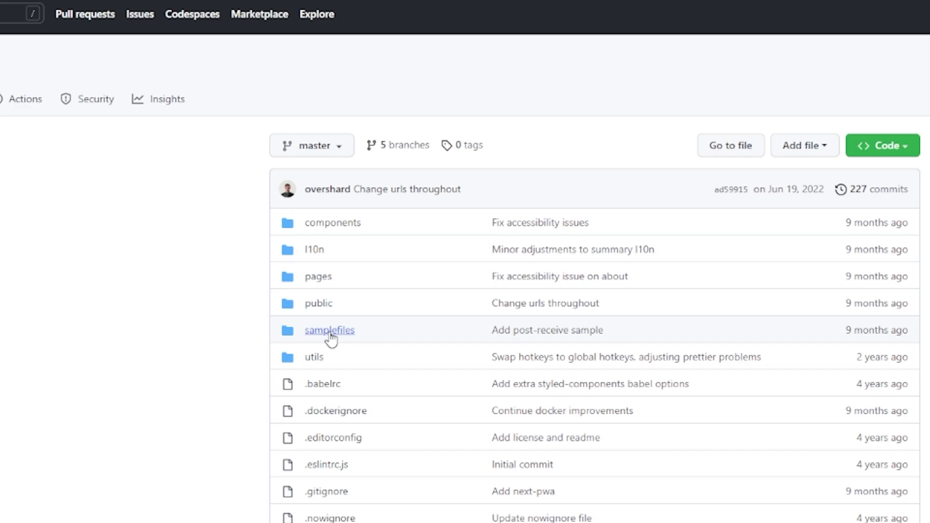
left_click(330, 336)
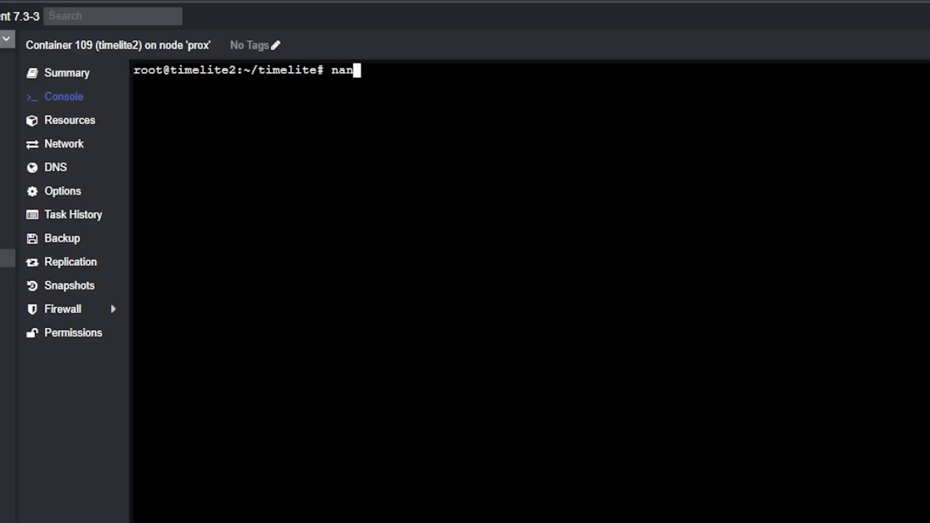
Create a new .env file in the timelite folder with nano to hold PORT=8008
type("env")
key("Return")
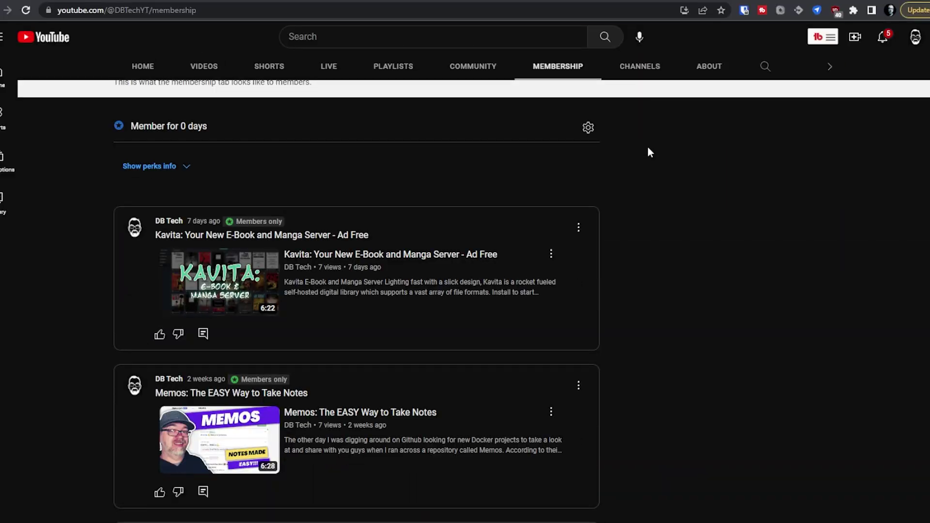
Scroll through the YouTube membership page, the Patreon tiers and the dbtech.fans blog
scroll(647, 149, "down", 8)
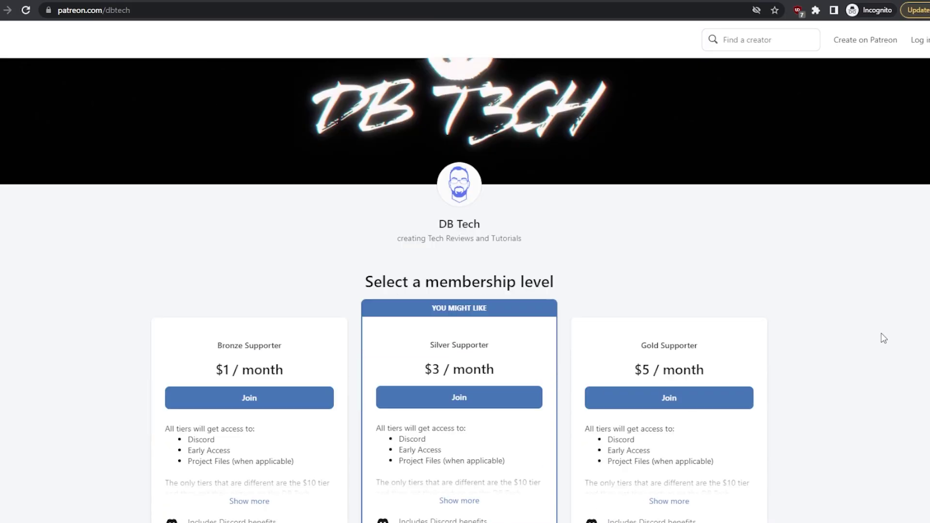
scroll(880, 336, "down", 5)
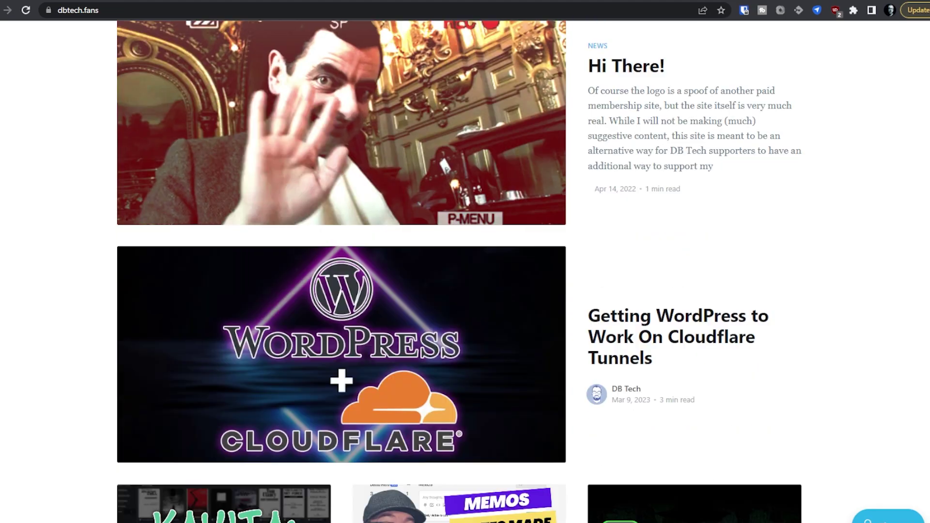
scroll(459, 271, "down", 13)
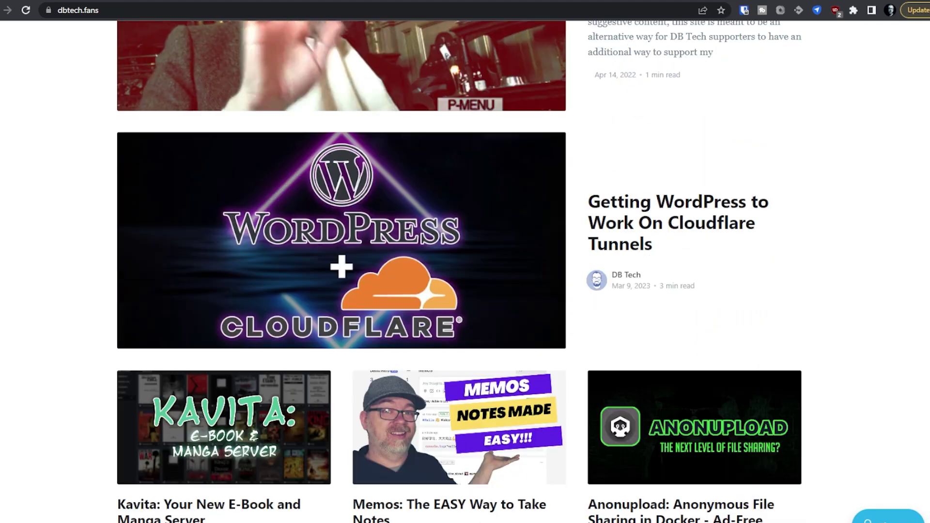
scroll(459, 271, "down", 12)
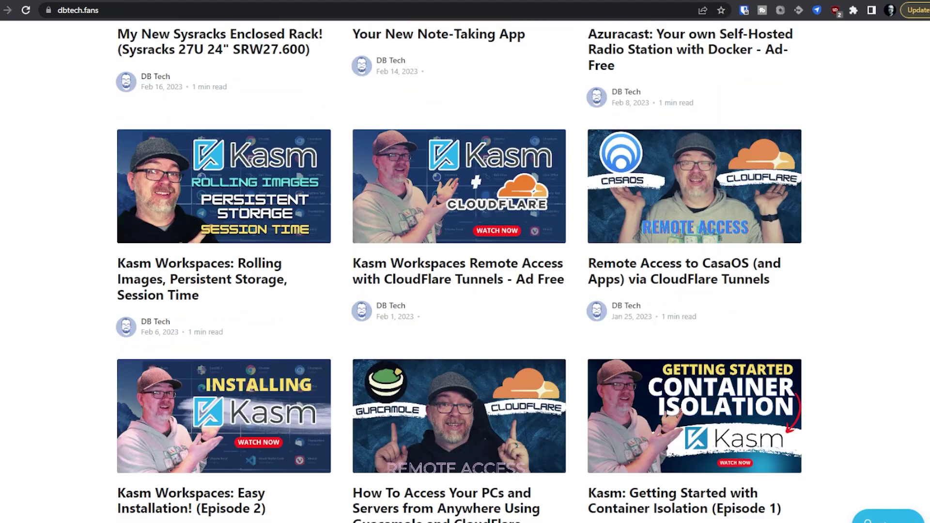